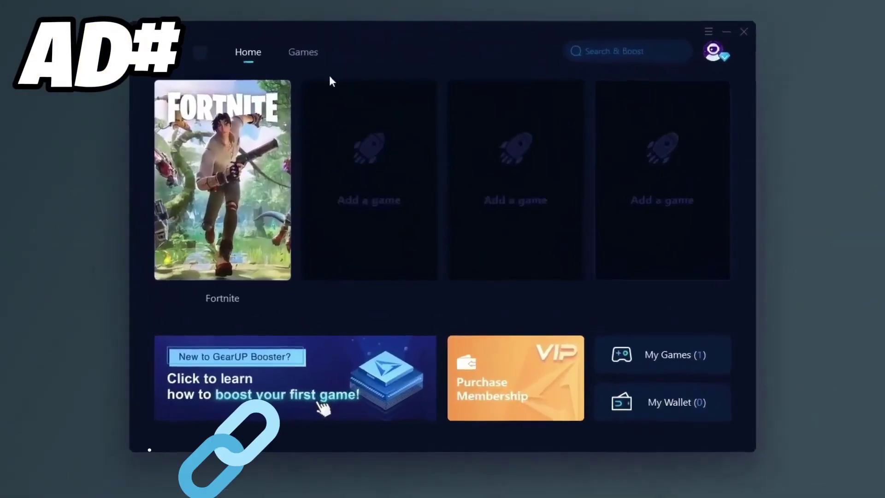
Open the Fortnite boost page, then scroll through the Games library of supported titles
{"action": "left_click", "coordinate": [213, 300]}
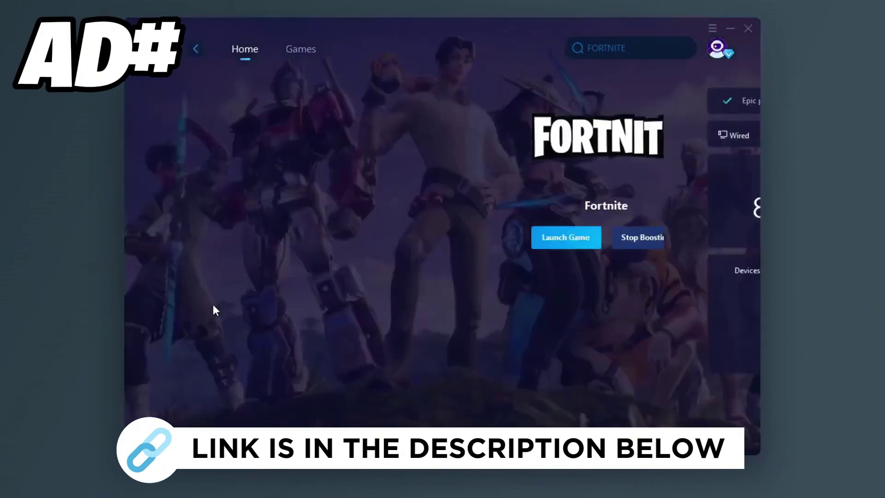
{"action": "left_click", "coordinate": [300, 49]}
{"action": "scroll", "coordinate": [461, 207], "scroll_direction": "down", "scroll_amount": 2}
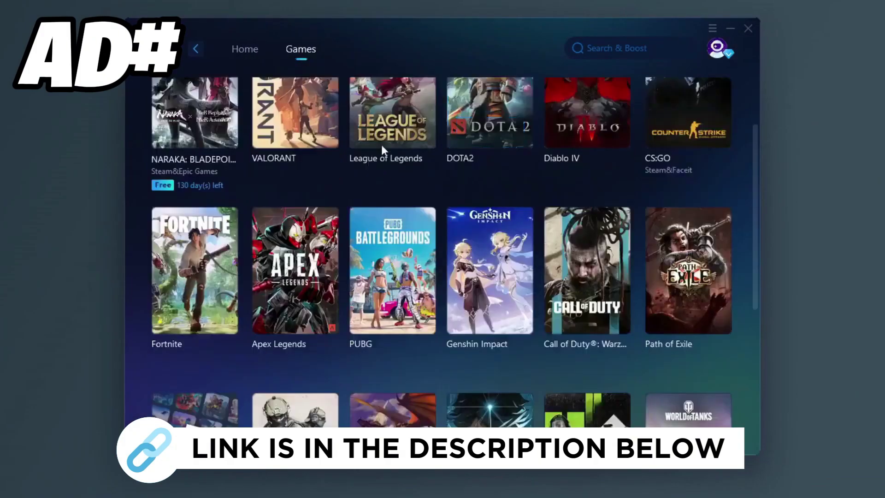
{"action": "scroll", "coordinate": [394, 220], "scroll_direction": "down", "scroll_amount": 5}
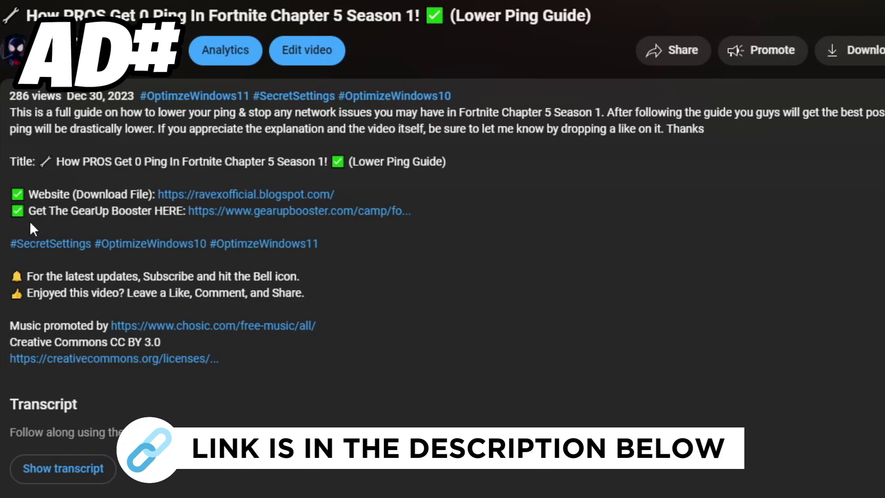
Follow the GearUP Booster blog link and start the FPS boost file download
{"action": "left_click_drag", "start_coordinate": [129, 214], "coordinate": [414, 214]}
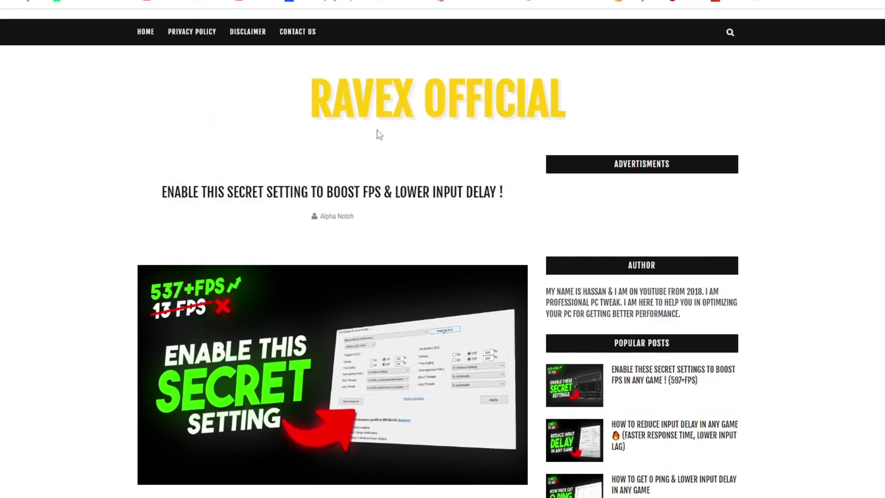
{"action": "scroll", "coordinate": [343, 132], "scroll_direction": "down", "scroll_amount": 1}
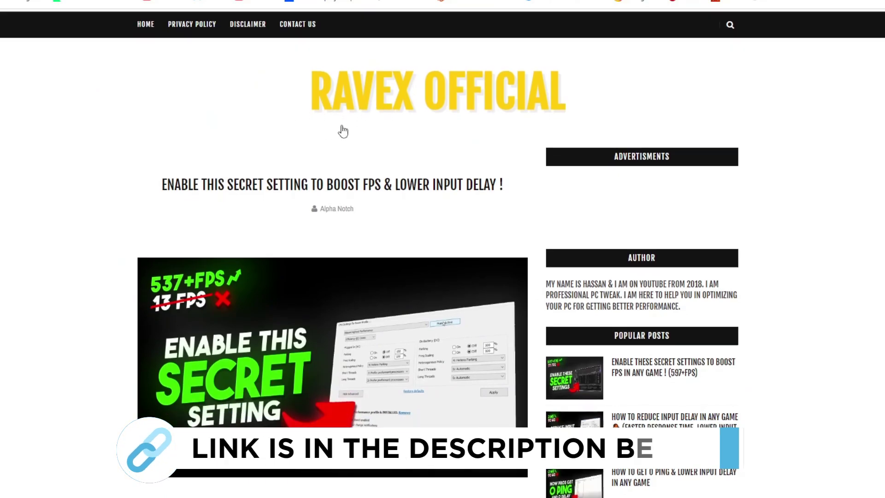
{"action": "scroll", "coordinate": [343, 131], "scroll_direction": "down", "scroll_amount": 8}
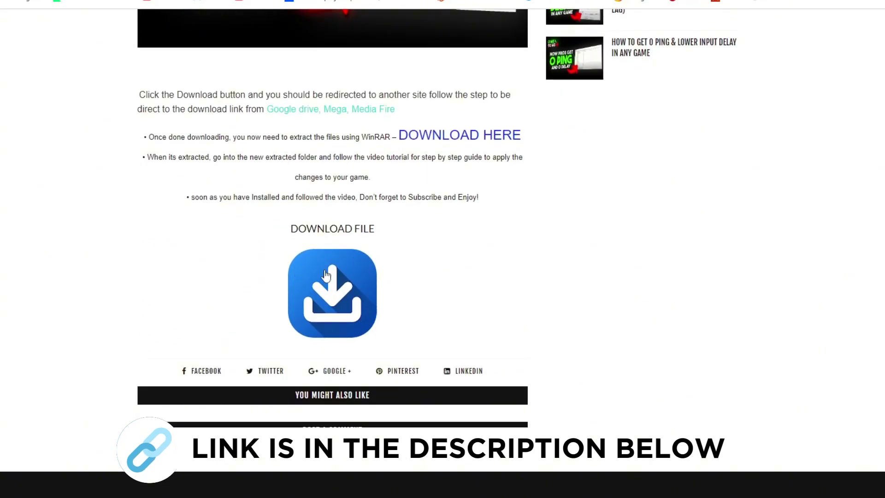
{"action": "left_click", "coordinate": [325, 275]}
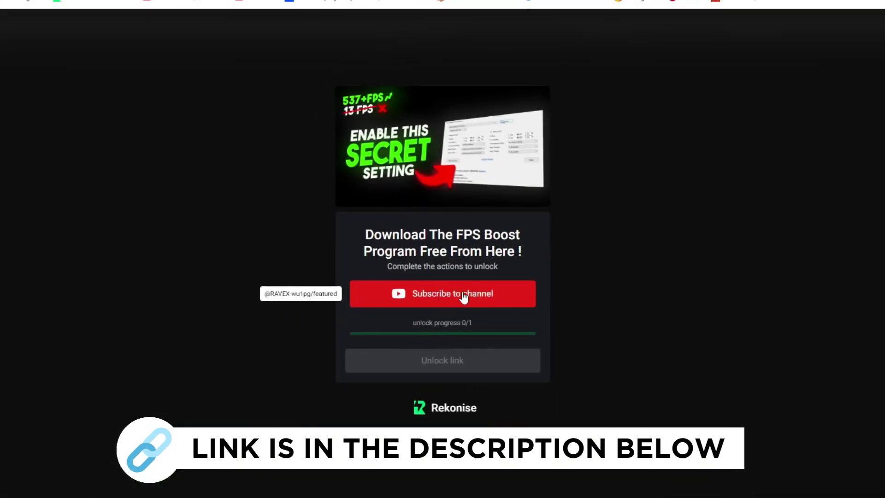
Subscribe to the channel on Rekonise and unlock the MediaFire download link
{"action": "left_click", "coordinate": [463, 293]}
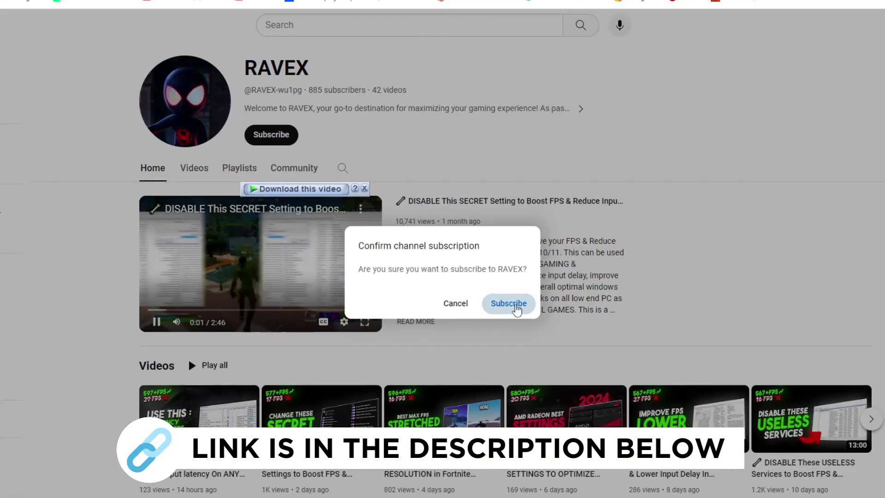
{"action": "left_click", "coordinate": [516, 305]}
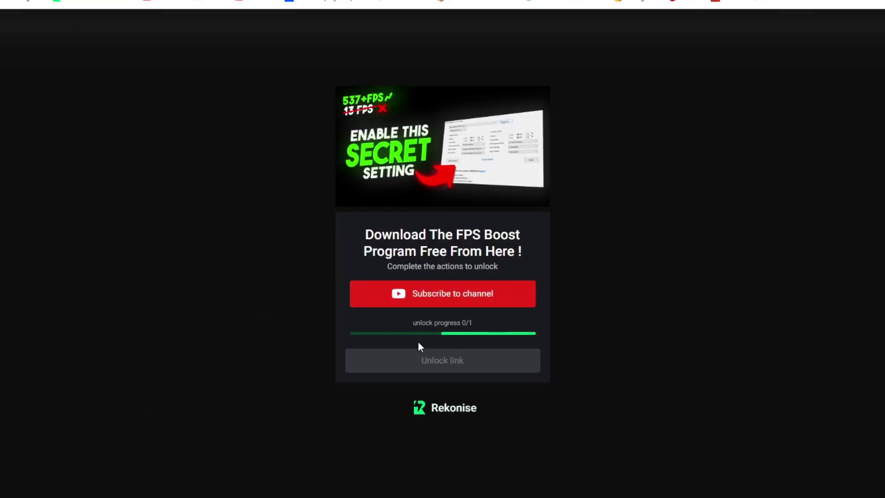
{"action": "left_click", "coordinate": [448, 368]}
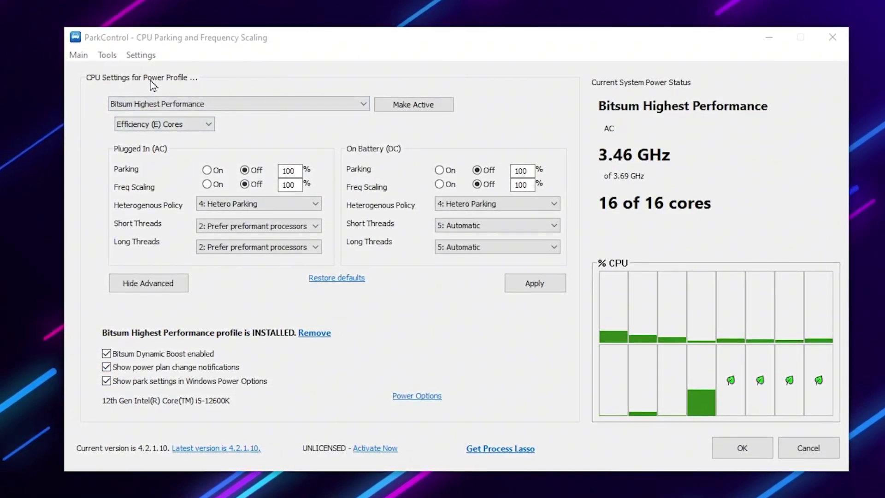
Choose Bitsum Highest Performance from ParkControl's power profile list for editing
{"action": "left_click", "coordinate": [139, 103]}
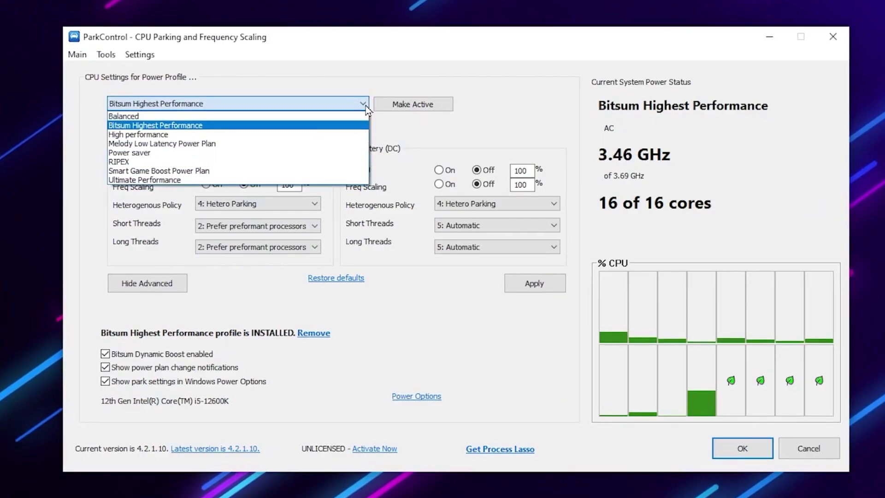
{"action": "left_click", "coordinate": [120, 128]}
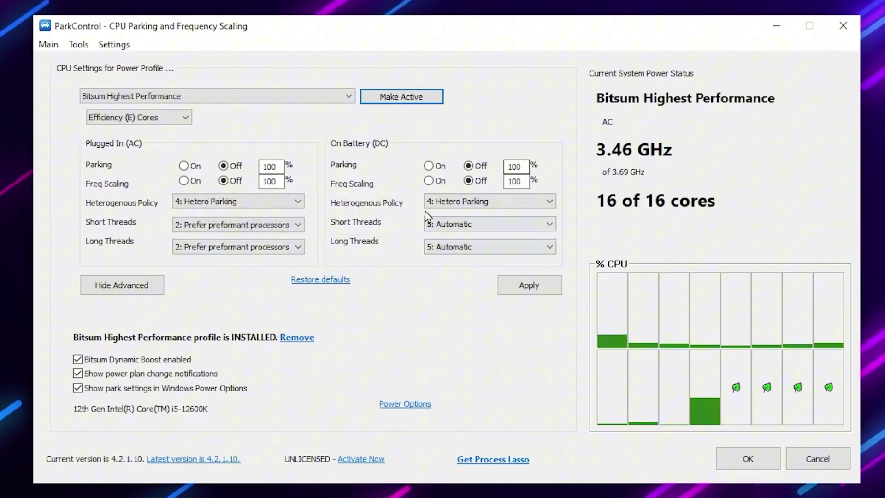
Apply the Bitsum Highest Performance profile settings and confirm with OK to close ParkControl
{"action": "left_click", "coordinate": [537, 286]}
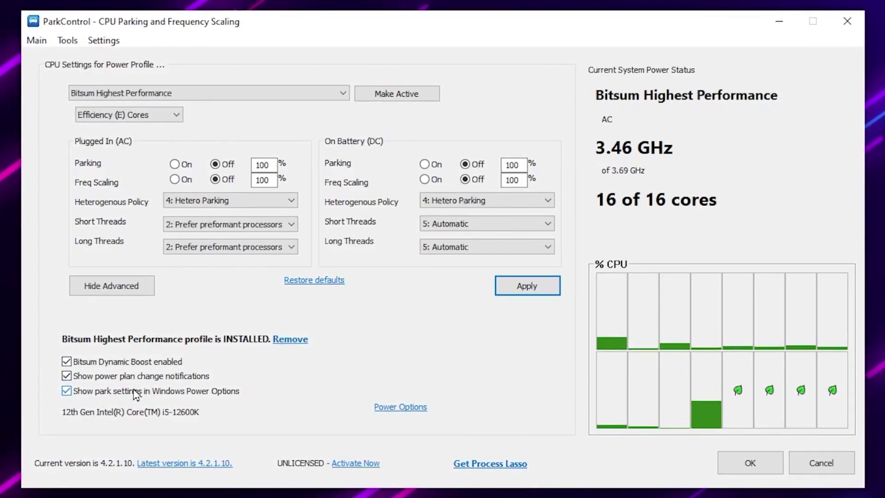
{"action": "left_click", "coordinate": [750, 463]}
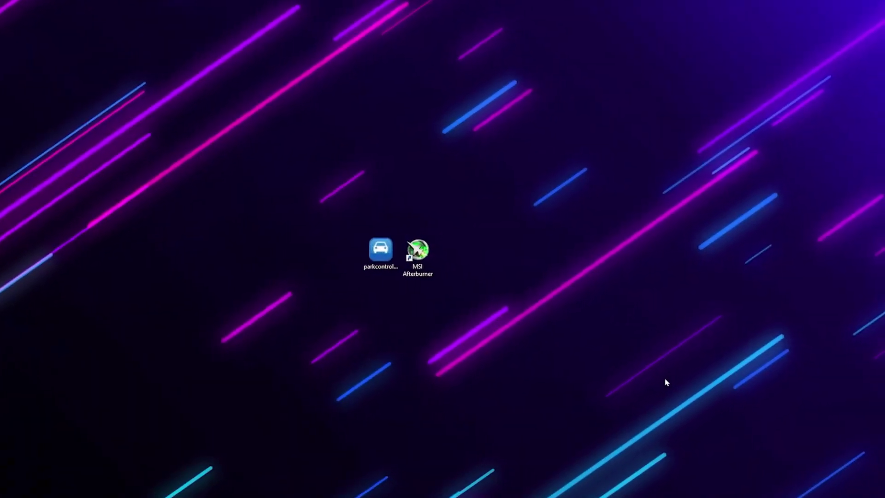
Search 'power' to reach Power & sleep, then open Additional power settings
{"action": "key", "text": "super"}
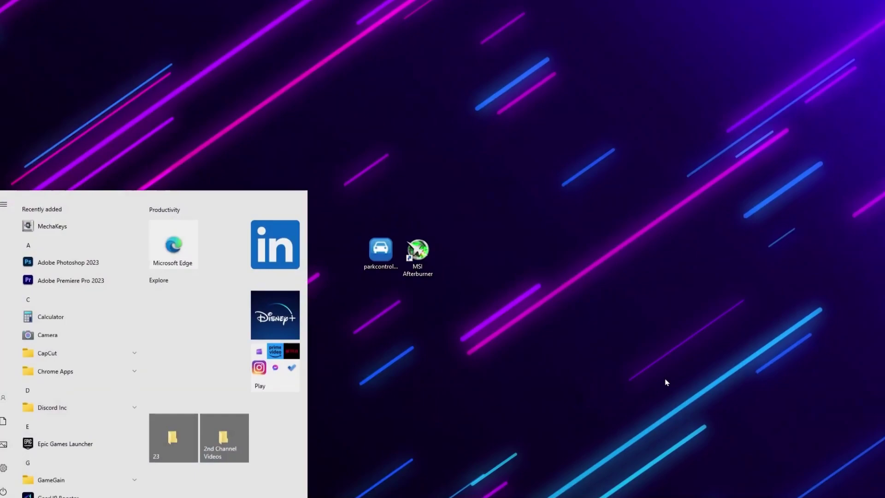
{"action": "type", "text": "power"}
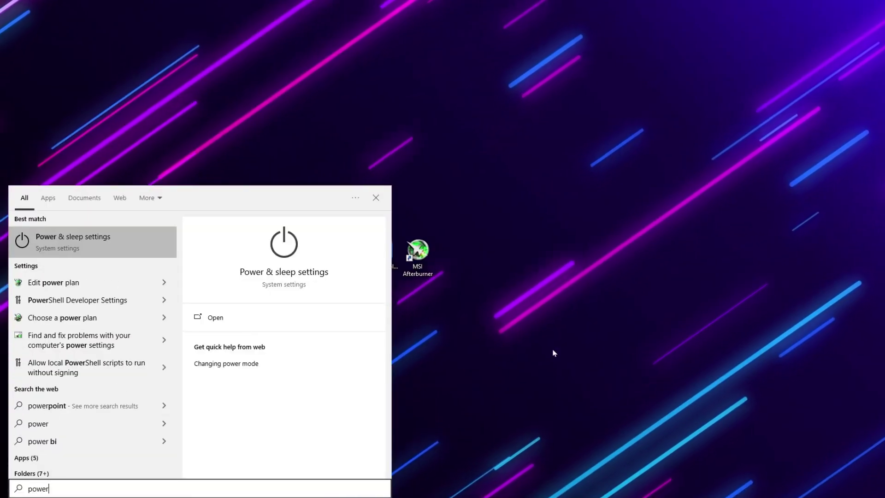
{"action": "left_click", "coordinate": [115, 247]}
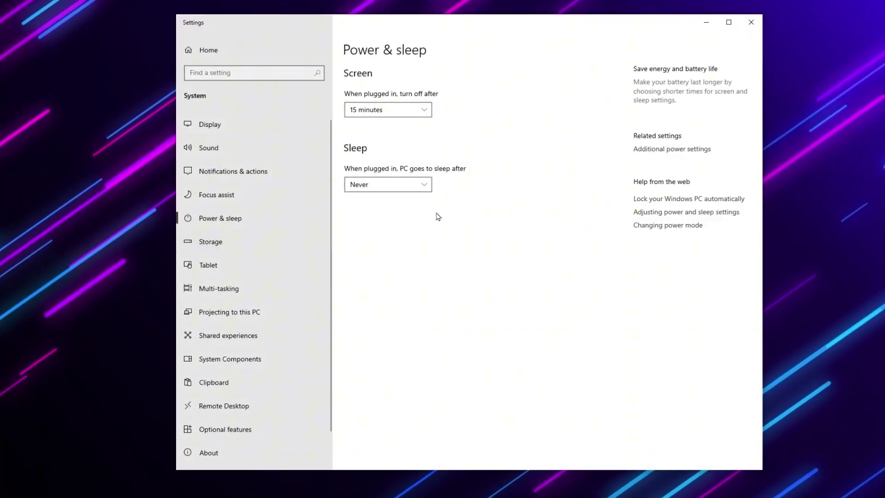
{"action": "left_click", "coordinate": [661, 149]}
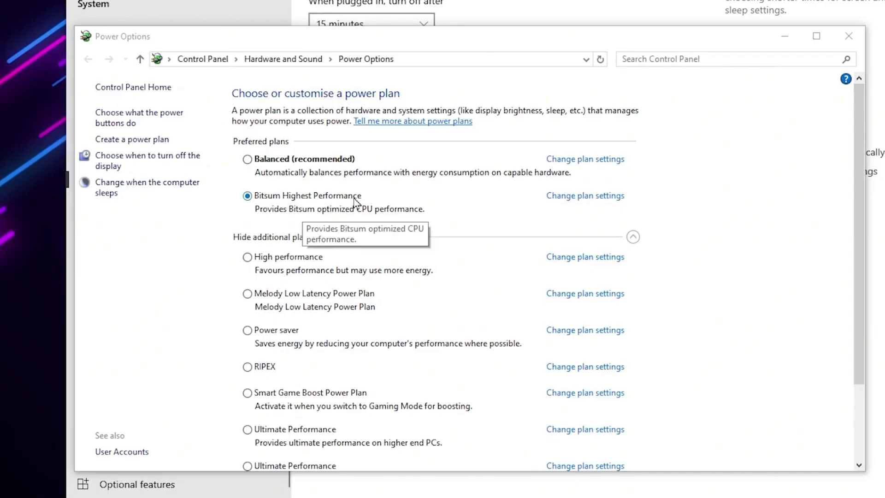
Set Bitsum Highest Performance's display turn-off to Never, save, and open its advanced power settings
{"action": "left_click", "coordinate": [584, 197]}
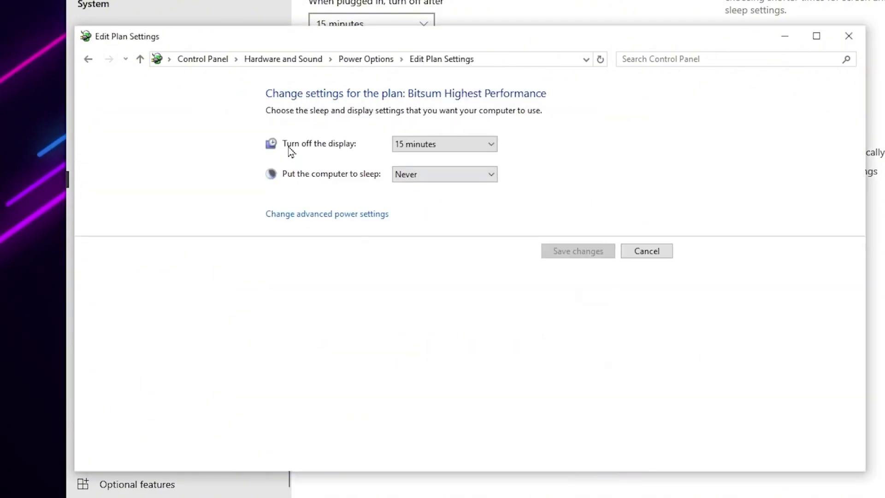
{"action": "left_click", "coordinate": [439, 145]}
{"action": "left_click", "coordinate": [419, 316]}
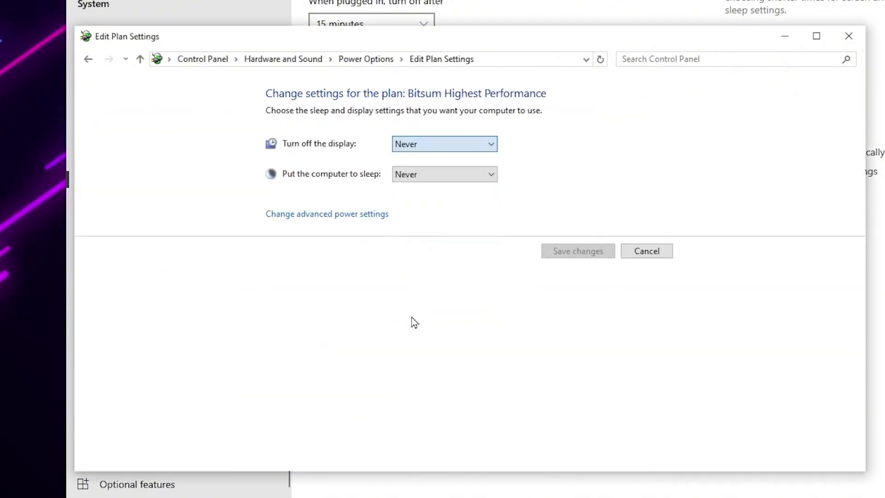
{"action": "left_click", "coordinate": [581, 251]}
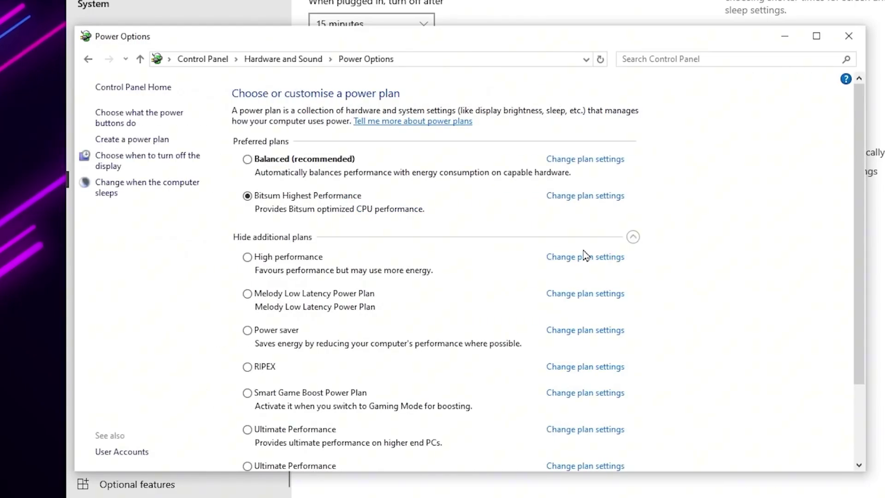
{"action": "left_click", "coordinate": [585, 198]}
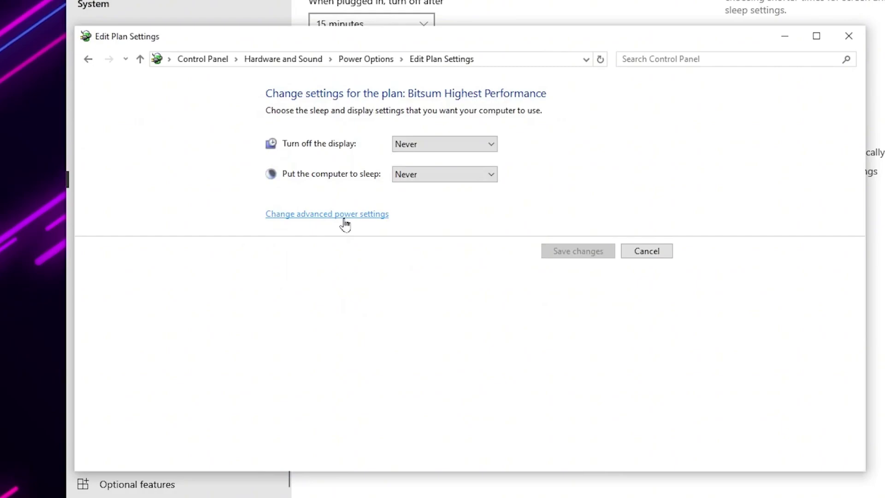
{"action": "left_click", "coordinate": [359, 217]}
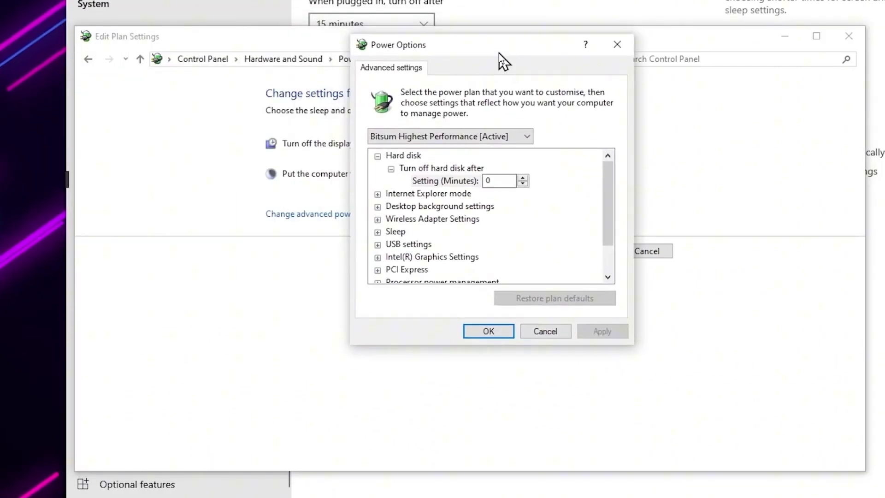
Review the hard disk turn-off time and USB selective suspend setting, then close both power windows
{"action": "left_click", "coordinate": [495, 181]}
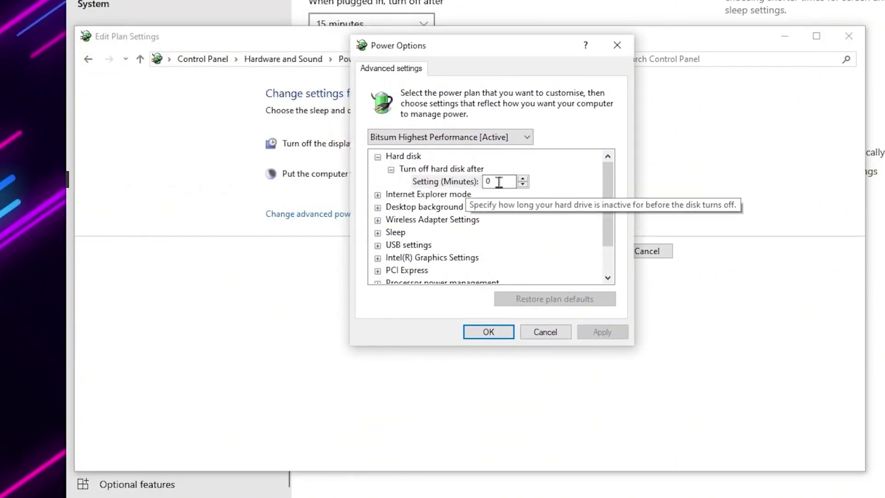
{"action": "left_click", "coordinate": [378, 246]}
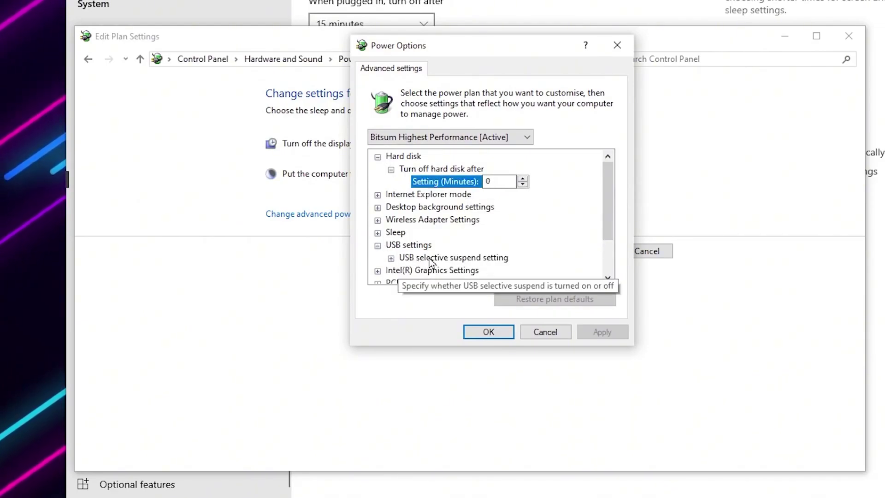
{"action": "left_click", "coordinate": [391, 258]}
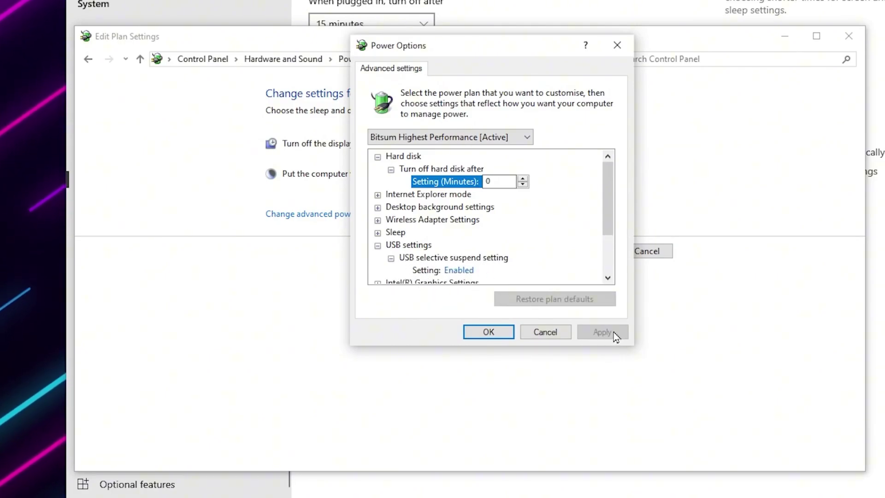
{"action": "left_click", "coordinate": [482, 333]}
{"action": "left_click", "coordinate": [843, 44]}
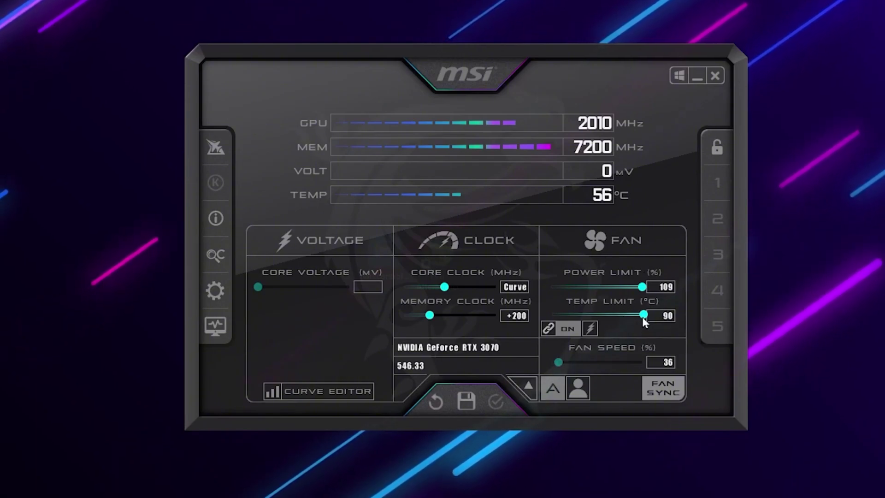
Set the temperature limit to 90 °C with power limit at 109%, apply, and close Afterburner
{"action": "mouse_move", "coordinate": [642, 315]}
{"action": "left_mouse_down"}
{"action": "mouse_move", "coordinate": [628, 315]}
{"action": "mouse_move", "coordinate": [650, 316]}
{"action": "left_mouse_up"}
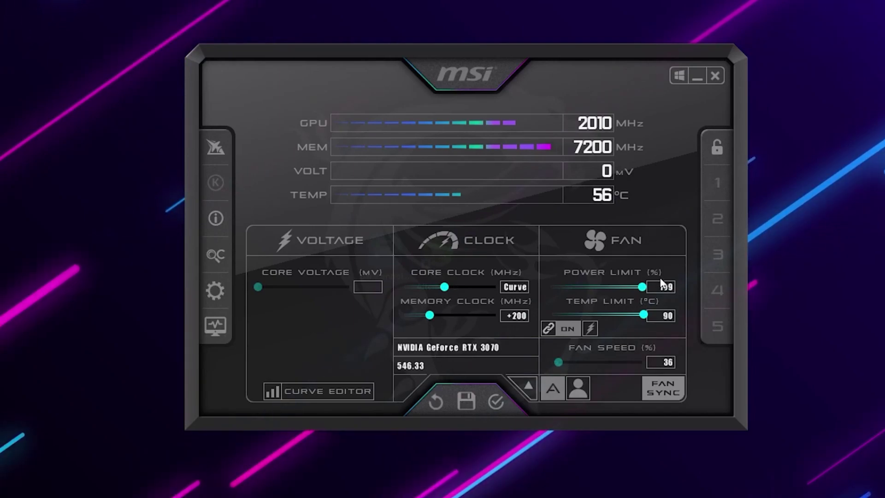
{"action": "left_click", "coordinate": [496, 400]}
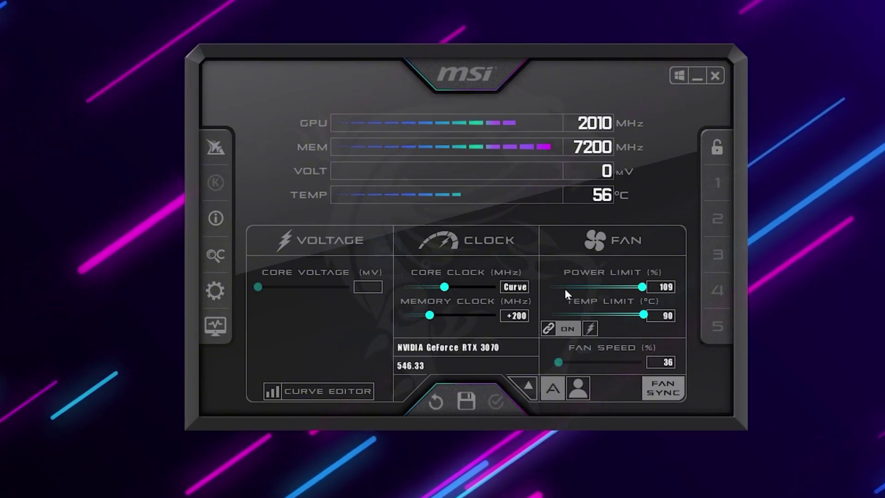
{"action": "left_click", "coordinate": [697, 75]}
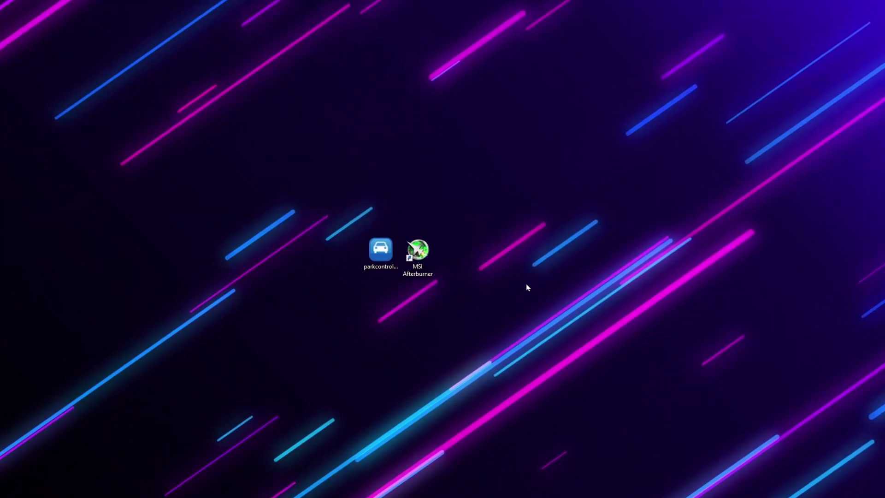
Open Task Manager from the taskbar and launch the Services console from its Services tab
{"action": "right_click", "coordinate": [612, 496]}
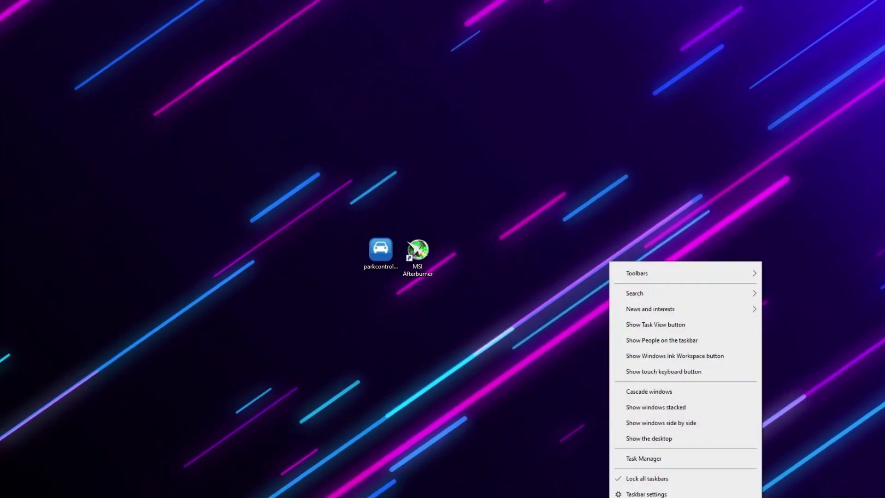
{"action": "left_click", "coordinate": [643, 459]}
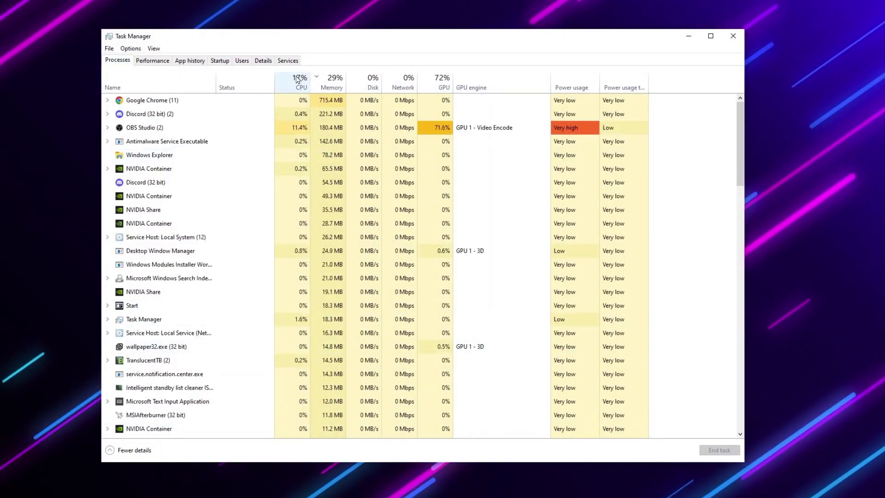
{"action": "left_click", "coordinate": [288, 61]}
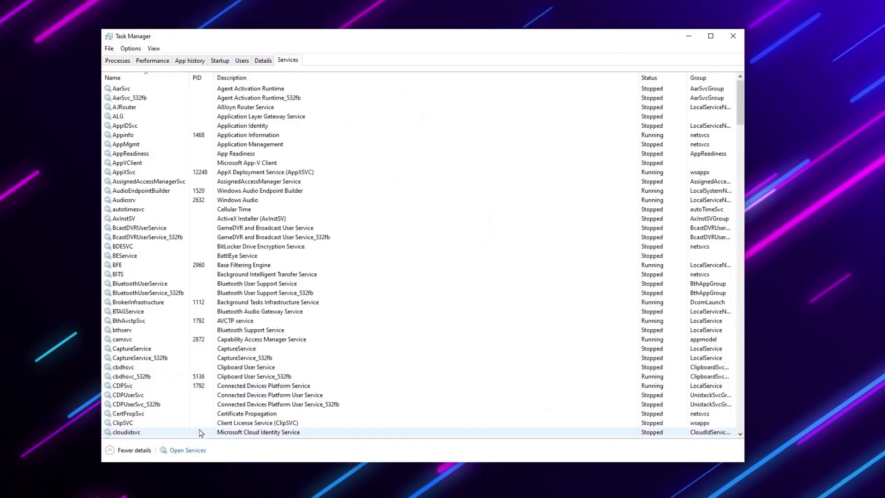
{"action": "left_click", "coordinate": [190, 450]}
Locate the Windows Update service in the list and open its properties
{"action": "left_click", "coordinate": [347, 249]}
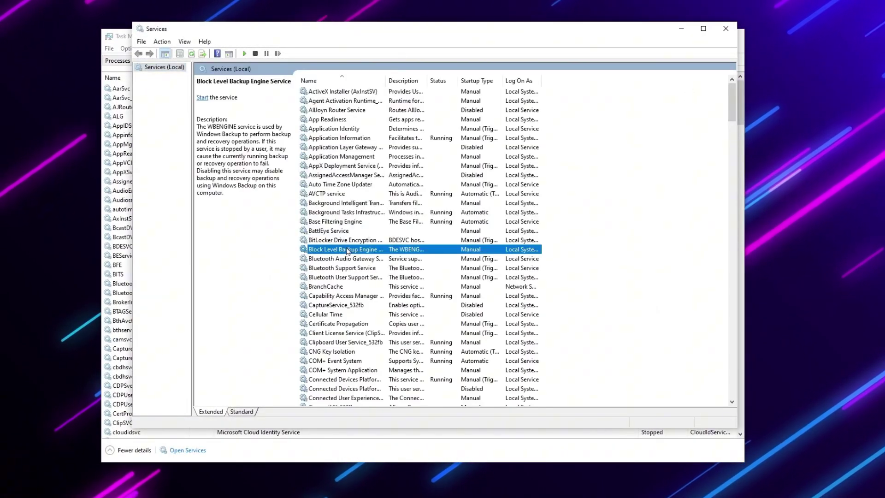
{"action": "key", "text": "w"}
{"action": "key", "text": "Down"}
{"action": "scroll", "coordinate": [390, 307], "scroll_direction": "down", "scroll_amount": 4}
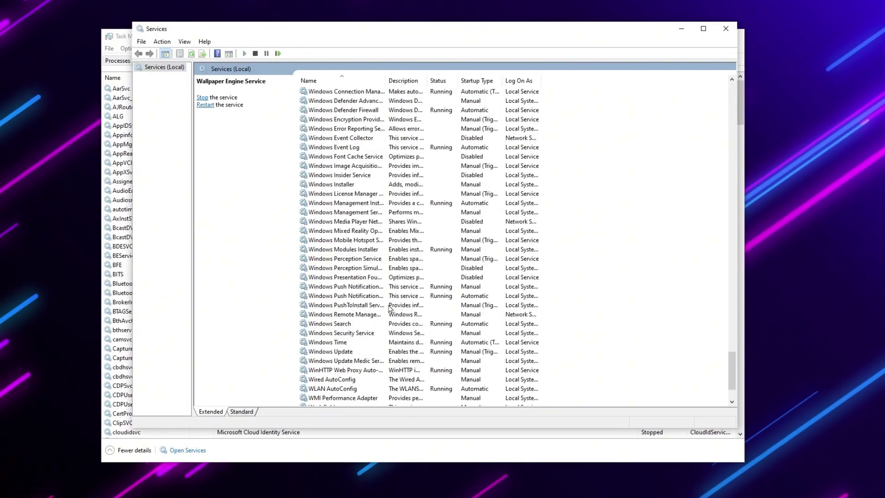
{"action": "right_click", "coordinate": [339, 352]}
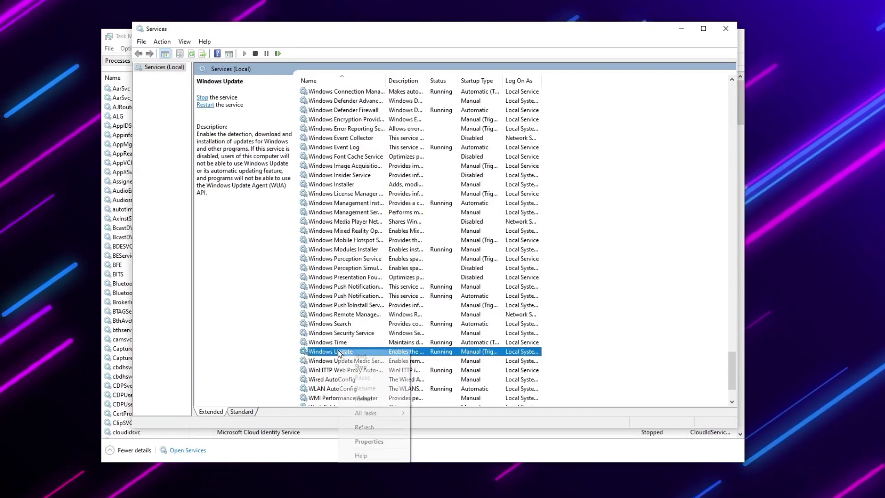
{"action": "left_click", "coordinate": [369, 441]}
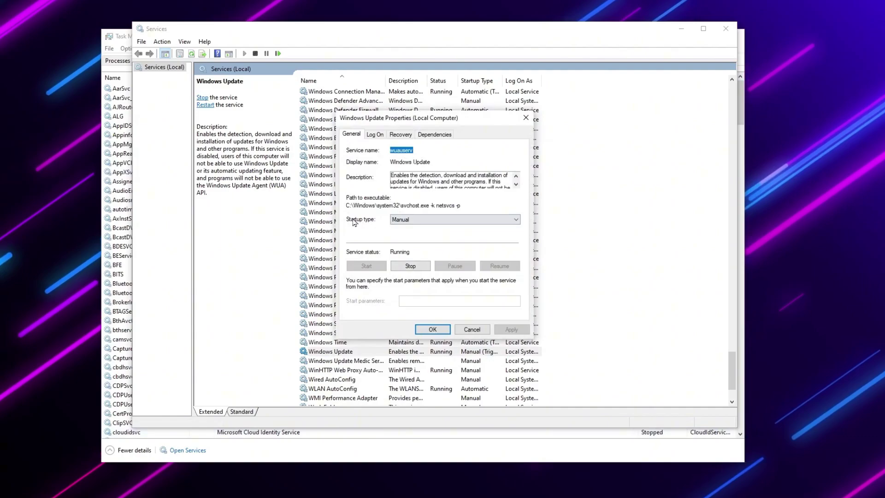
Set Windows Update's startup type to Disabled, stop the service, and apply the change
{"action": "left_click", "coordinate": [412, 219]}
{"action": "left_click", "coordinate": [406, 248]}
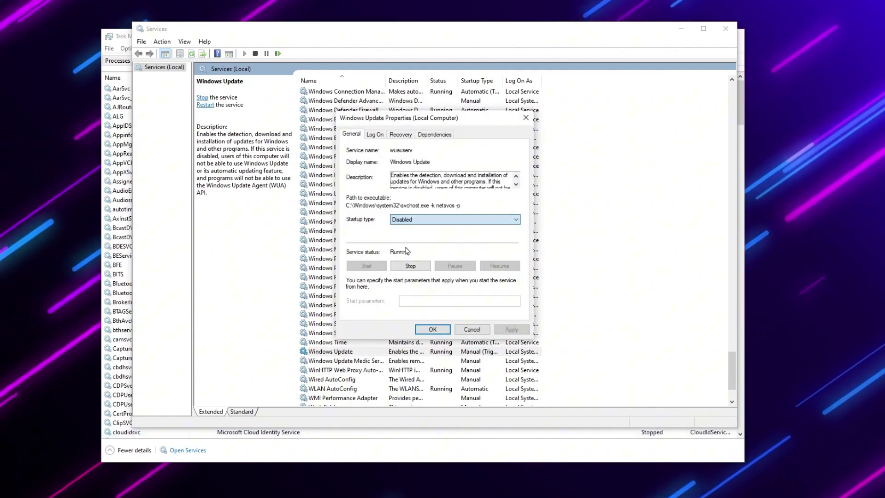
{"action": "left_click", "coordinate": [411, 267]}
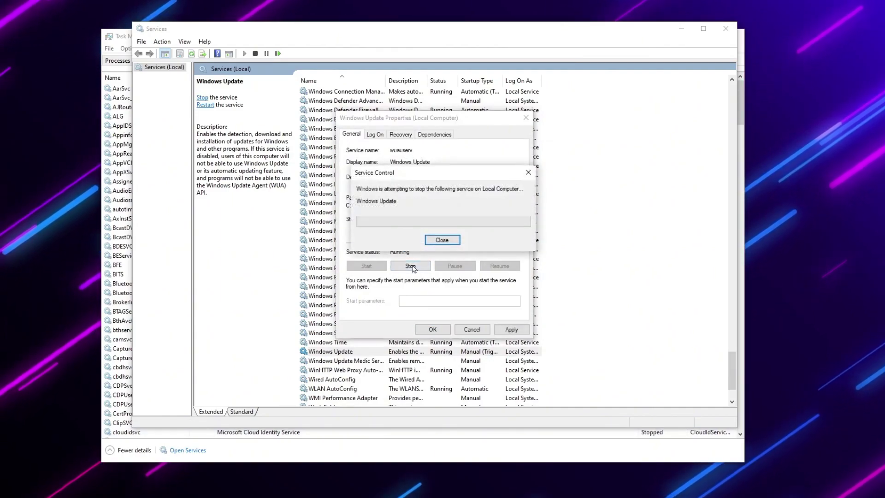
{"action": "left_click", "coordinate": [511, 329]}
{"action": "left_click", "coordinate": [432, 329]}
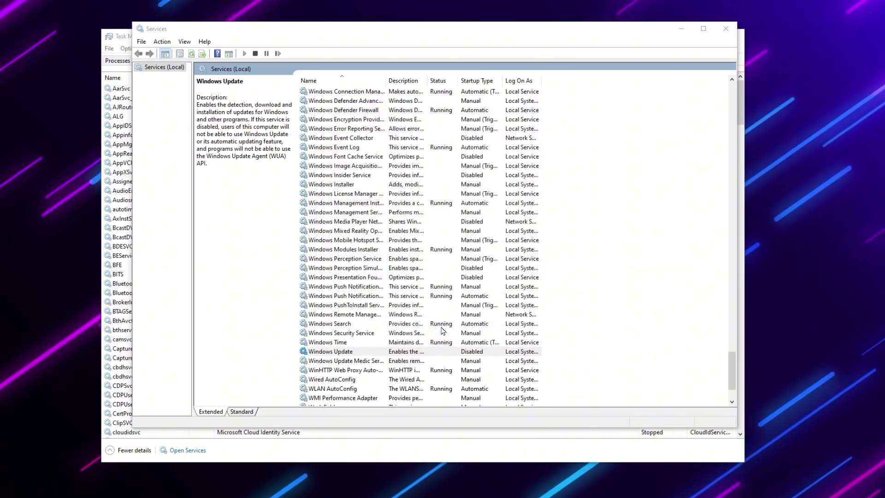